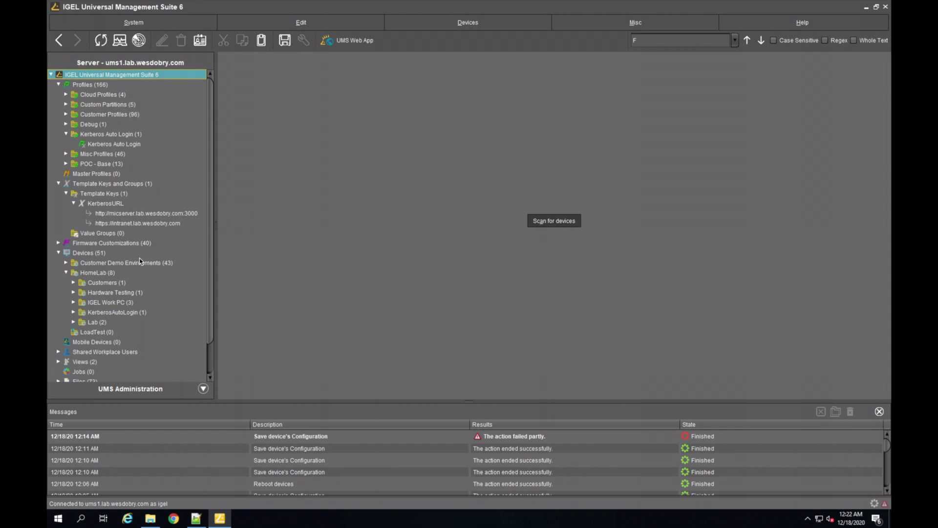
# Step: Select the Kerberos Auto Login profile, based on IGEL OS 11.11.03.580.01, with two assigned objects
pyautogui.click(108, 144)
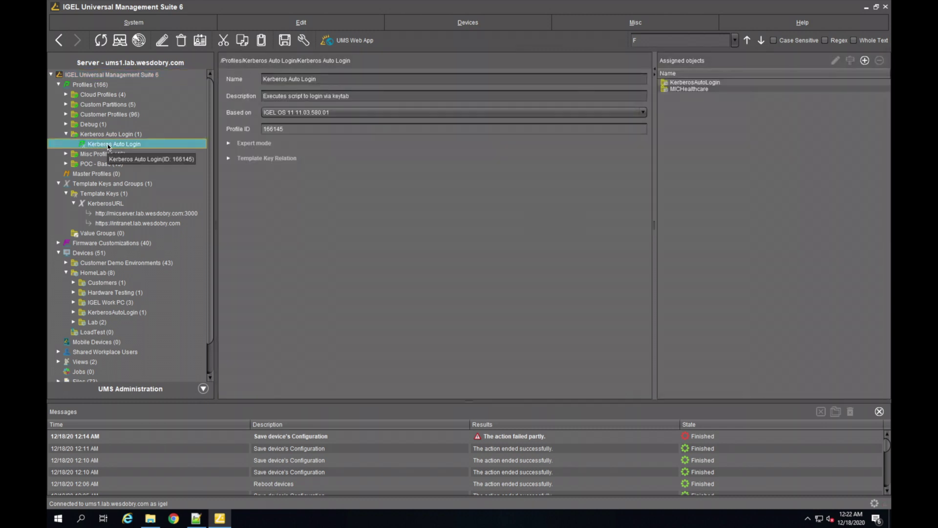
pyautogui.click(692, 84)
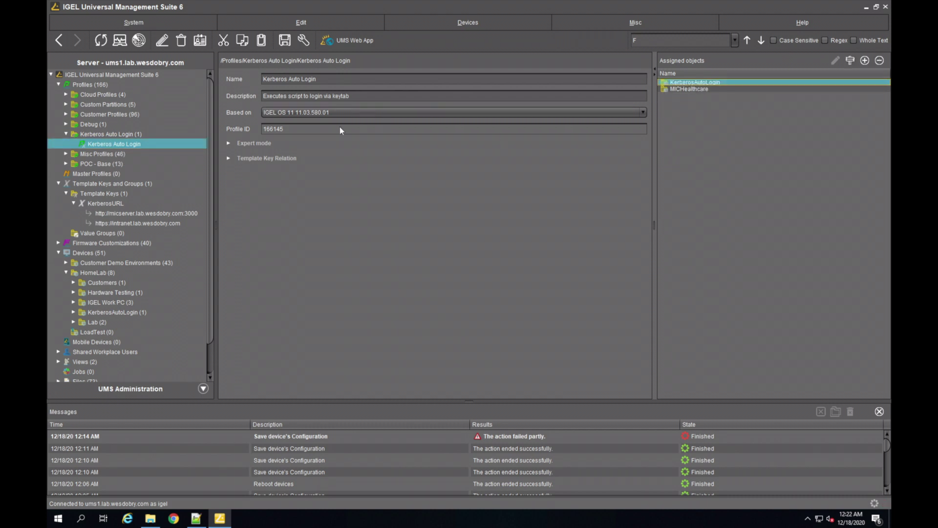
pyautogui.click(127, 144)
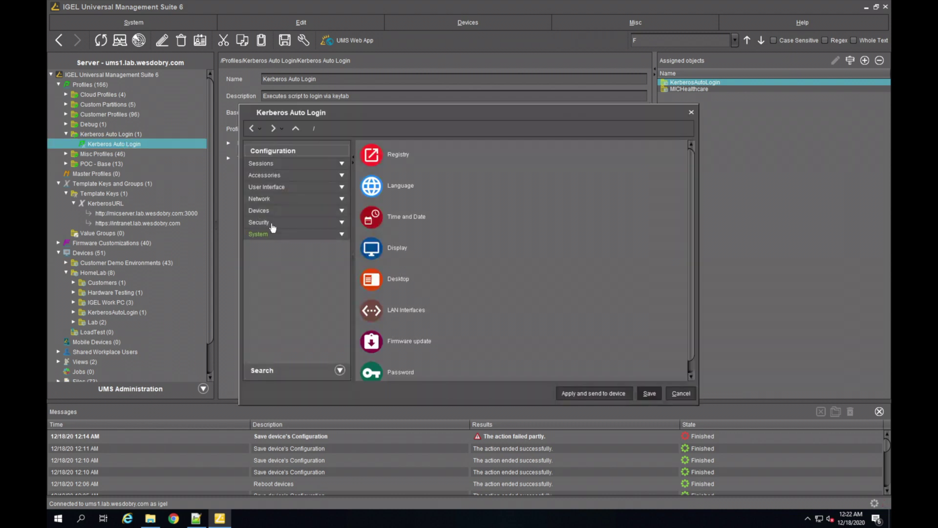
pyautogui.click(280, 235)
pyautogui.click(268, 296)
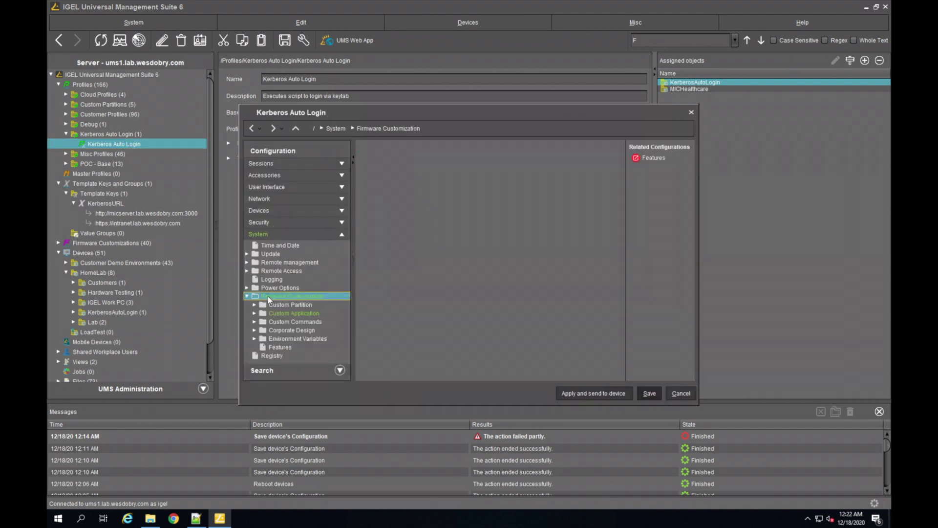
pyautogui.click(269, 313)
pyautogui.click(294, 321)
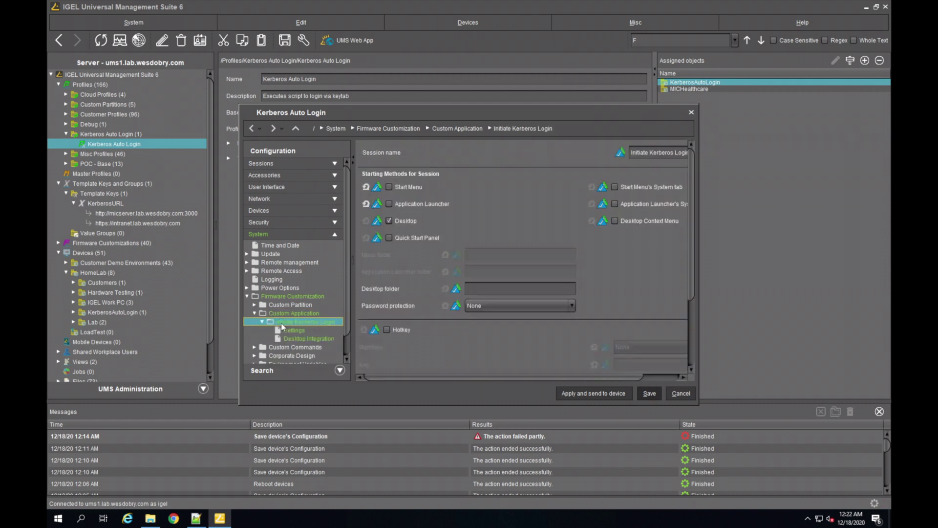
pyautogui.click(691, 287)
pyautogui.moveTo(692, 287); pyautogui.dragTo(692, 346)
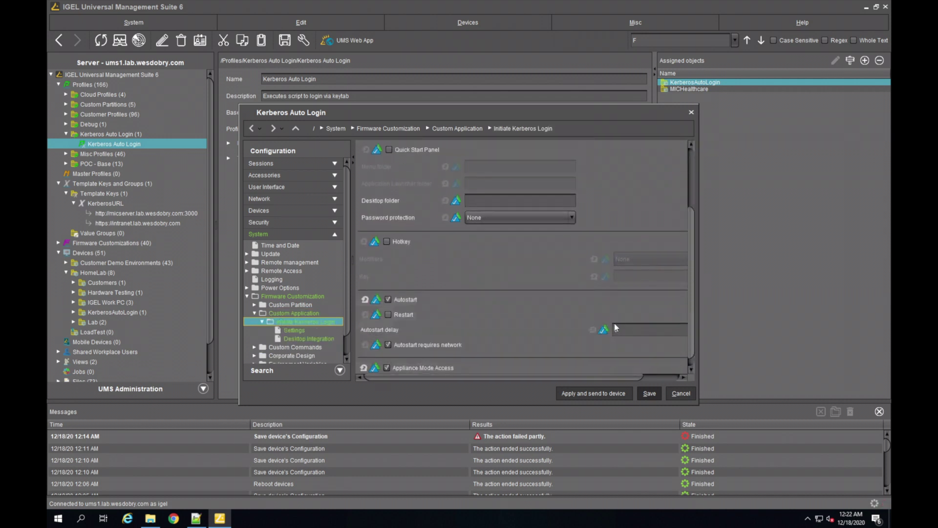
pyautogui.click(296, 330)
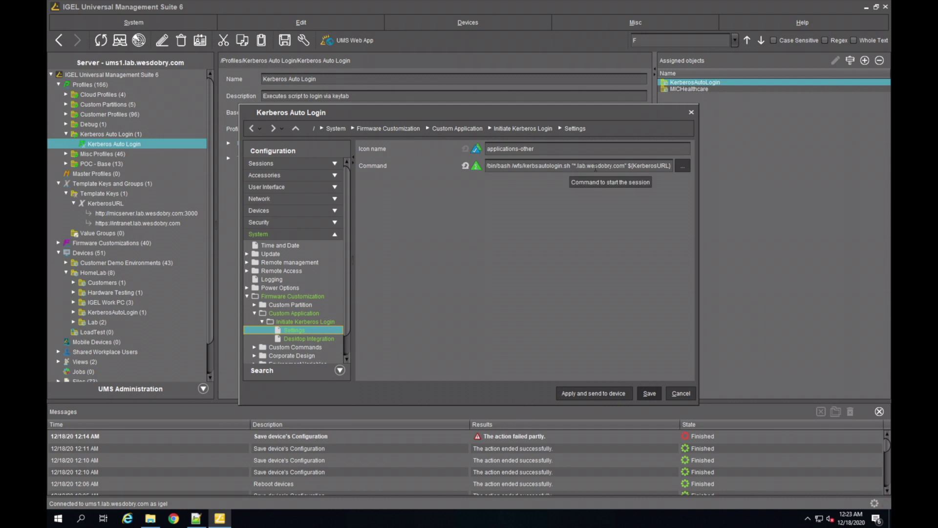
pyautogui.moveTo(626, 166); pyautogui.dragTo(570, 166)
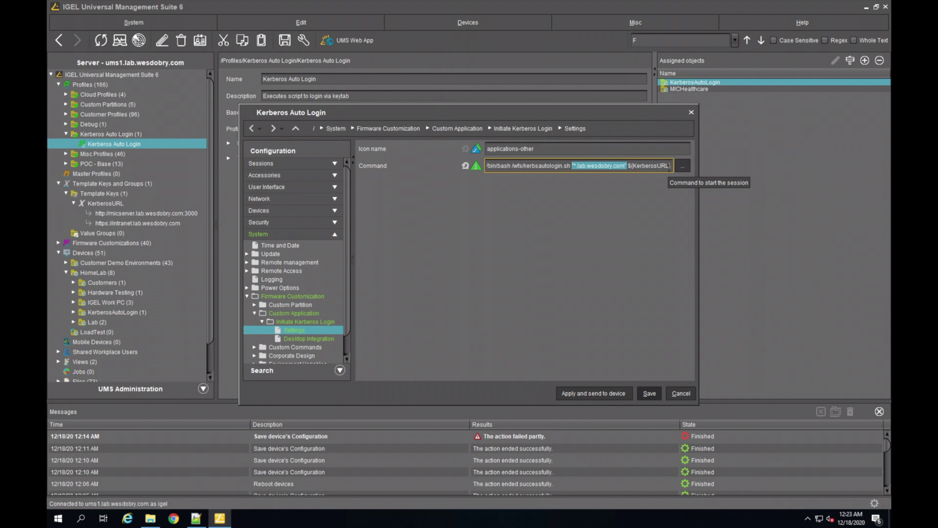
pyautogui.click(681, 393)
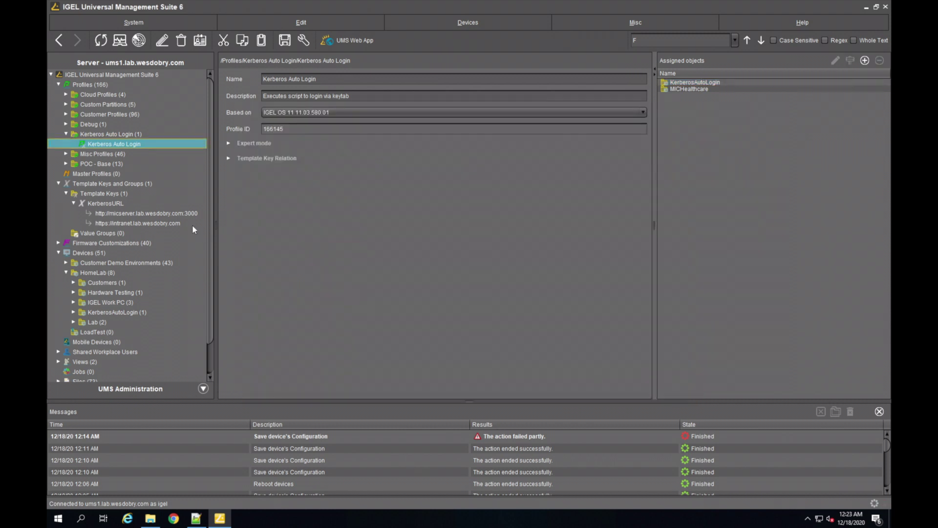
# Step: Review the KerberosURL template key's micserver:3000 and intranet values and their assignments
pyautogui.click(95, 204)
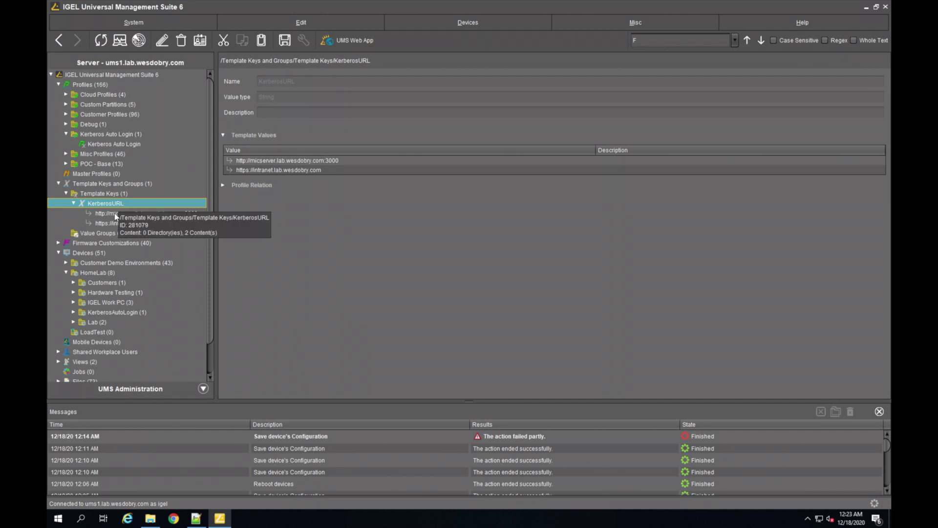
pyautogui.click(111, 214)
pyautogui.click(115, 223)
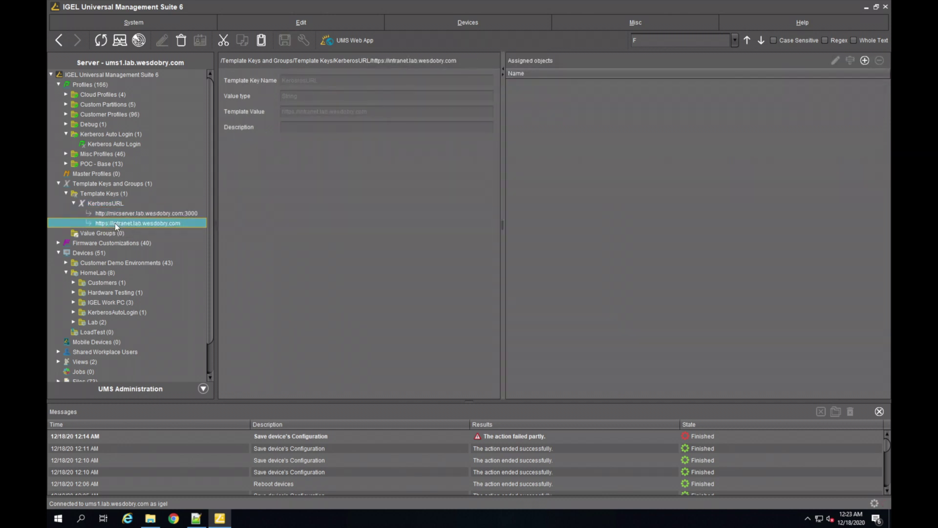
pyautogui.click(118, 215)
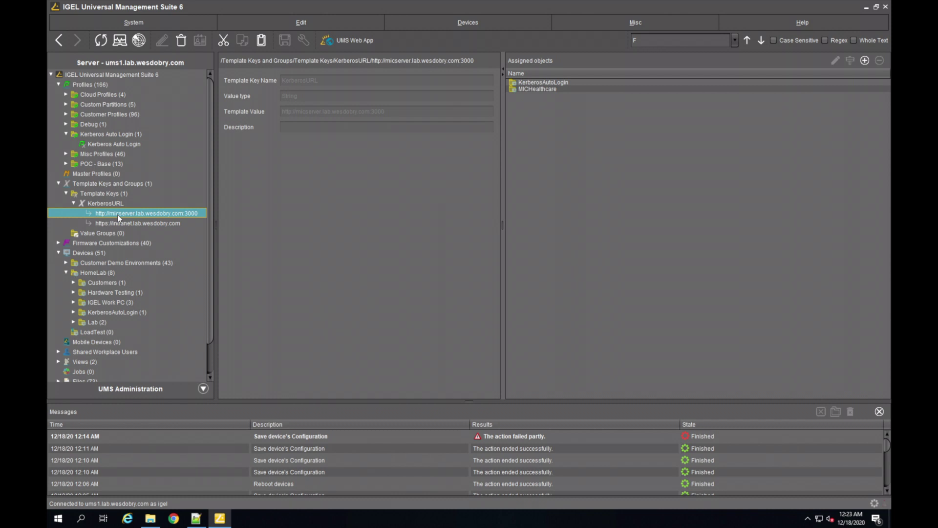
# Step: Open the HomeLab KerberosAutoLogin device folder and step through its assigned objects
pyautogui.click(75, 312)
pyautogui.click(99, 313)
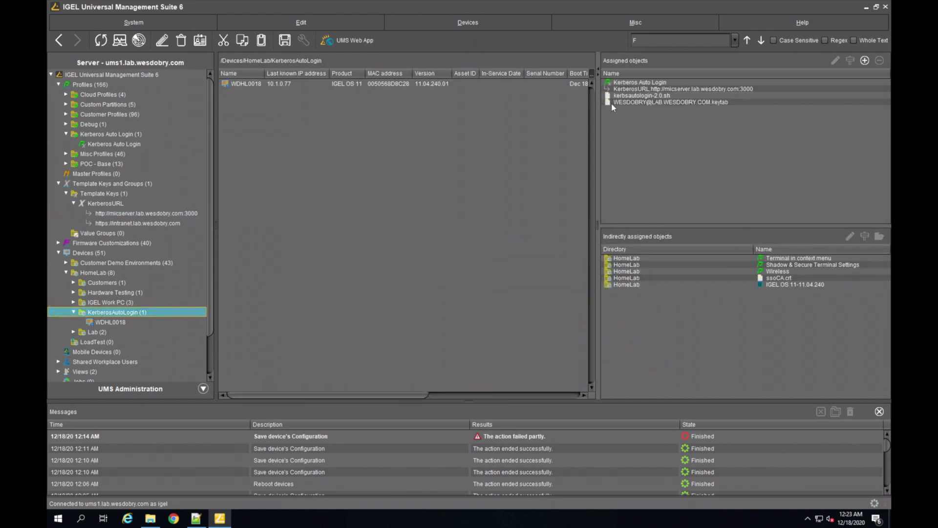
pyautogui.click(633, 83)
pyautogui.click(632, 89)
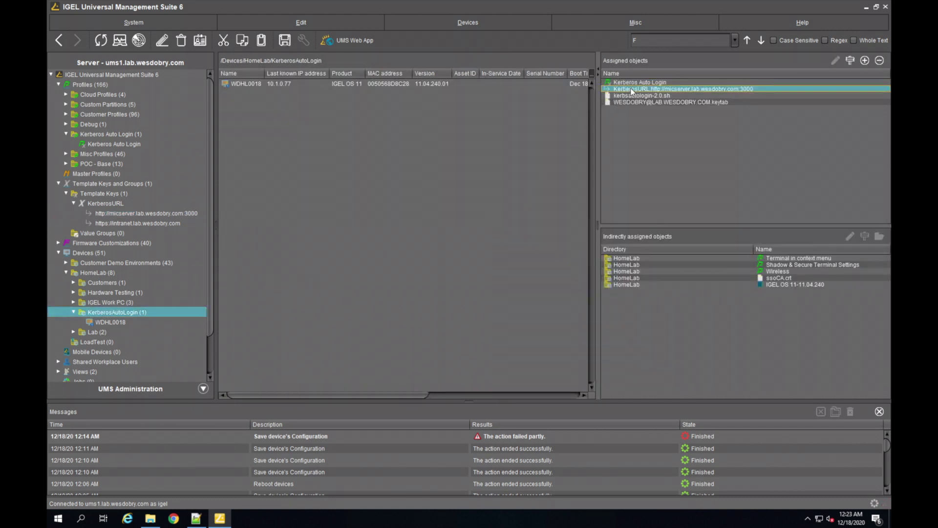
pyautogui.click(629, 96)
pyautogui.click(630, 102)
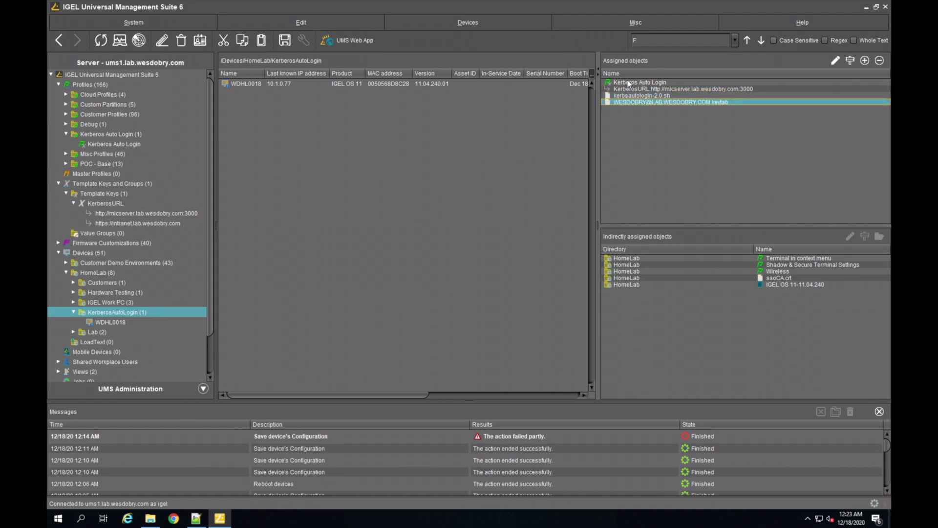
# Step: Inspect the folder's KerberosURL, kerbsautologin-2.0.sh script and keytab assignments, then select device WDHL0018
pyautogui.click(627, 83)
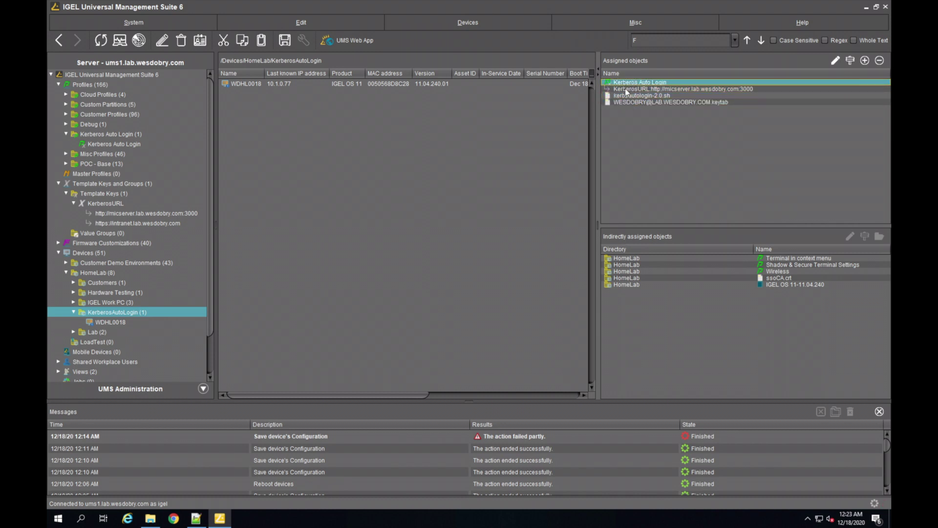
pyautogui.click(626, 89)
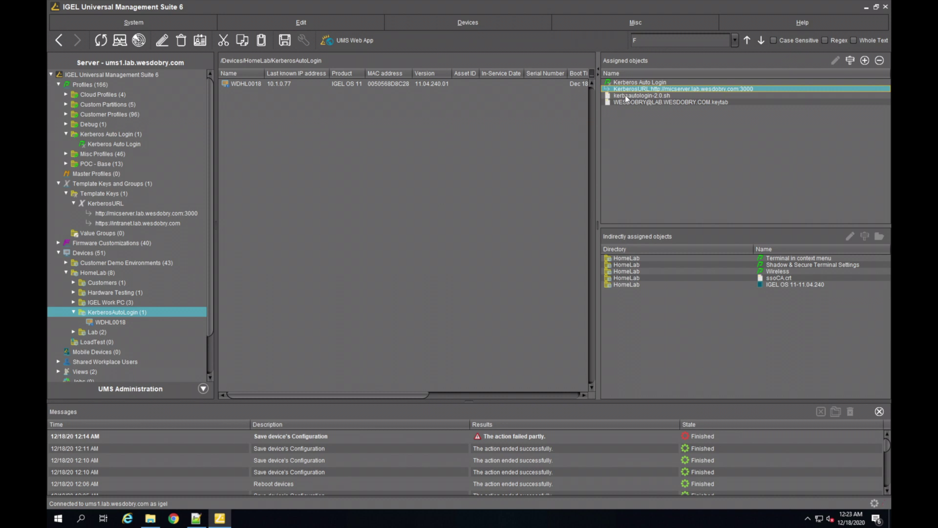
pyautogui.click(626, 96)
pyautogui.click(623, 103)
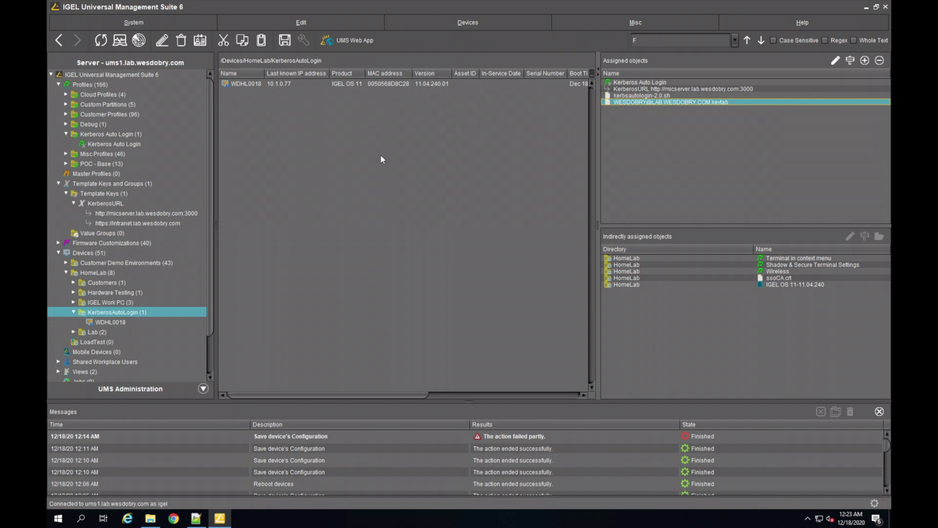
pyautogui.click(241, 85)
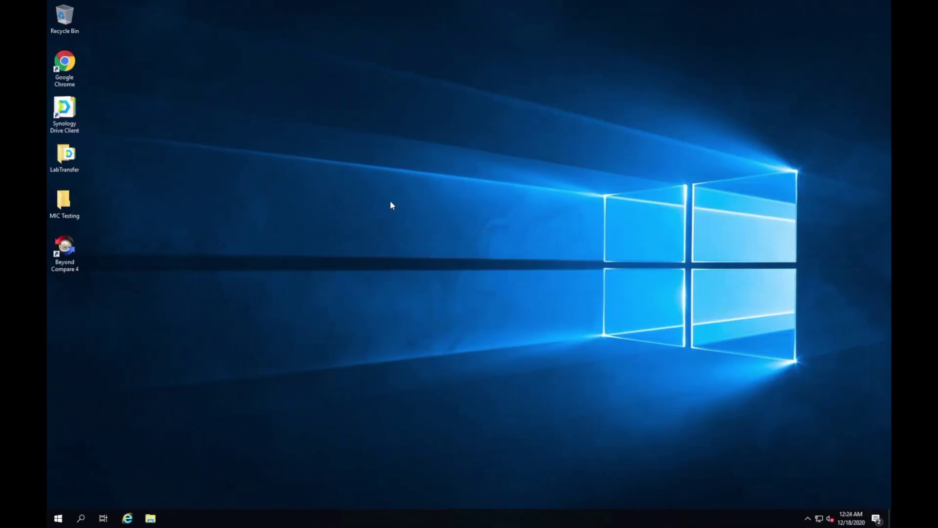
# Step: Open a Command Prompt via Run and change to Desktop\MIC Testing\script-setup\node-expose-sspi
pyautogui.rightClick(57, 519)
pyautogui.click(85, 467)
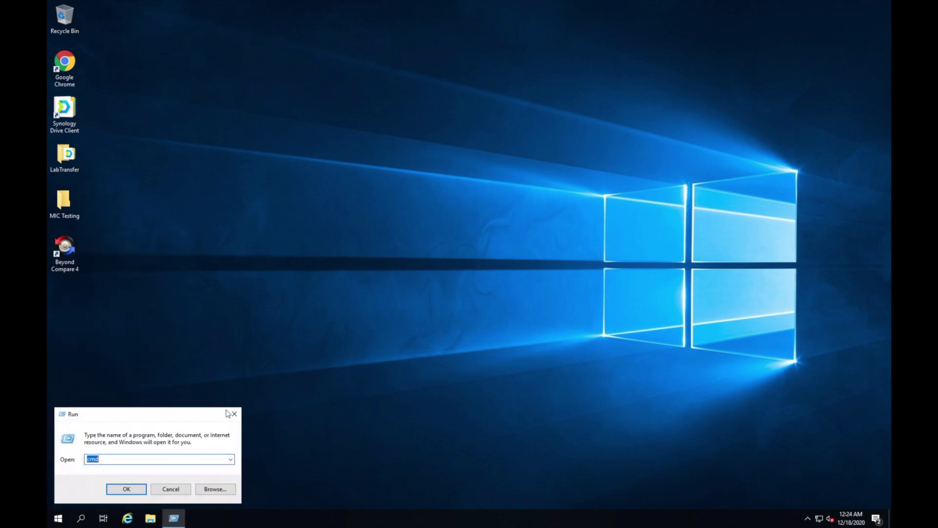
pyautogui.press('Return')
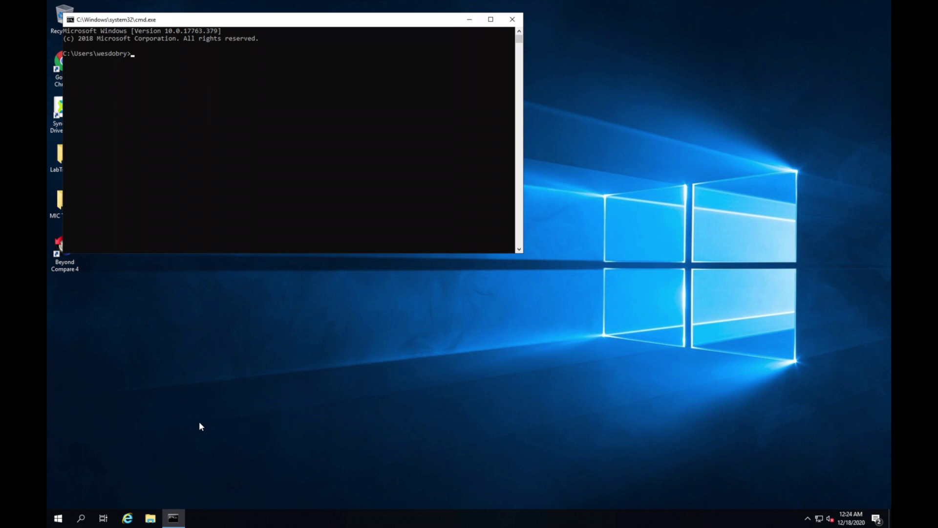
pyautogui.write('cd ')
pyautogui.write('Desktop')
pyautogui.press('BackSpace')
pyautogui.press('BackSpace')
pyautogui.write('p\\MIC')
pyautogui.press('Tab')
pyautogui.write('\\s')
pyautogui.press('Tab')
pyautogui.press('Tab')
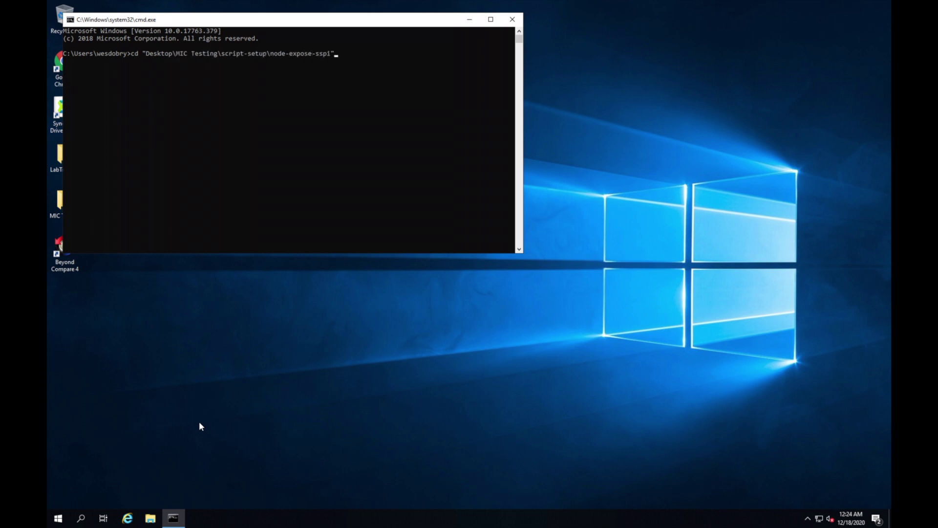
pyautogui.press('Return')
# Step: Run node server.js so the web server starts on port 3000
pyautogui.write('nod')
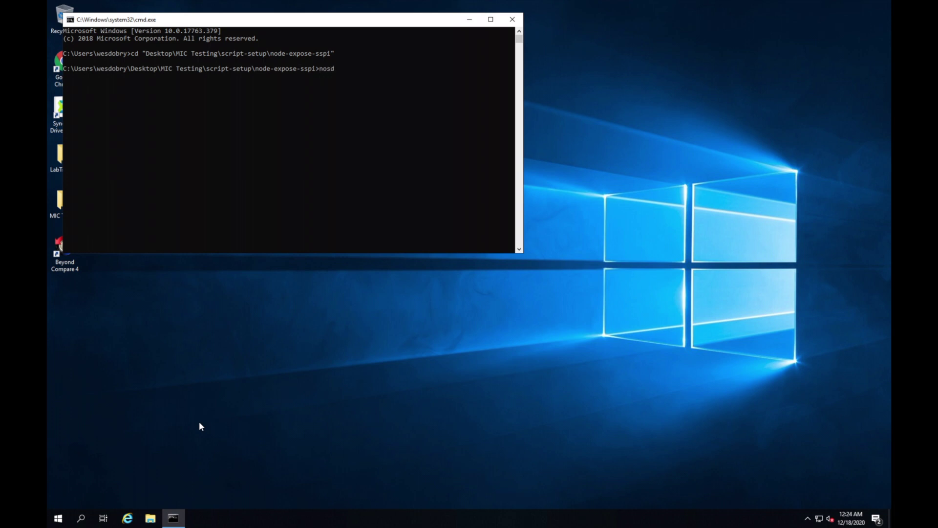
pyautogui.write('e ser')
pyautogui.press('Tab')
pyautogui.press('Return')
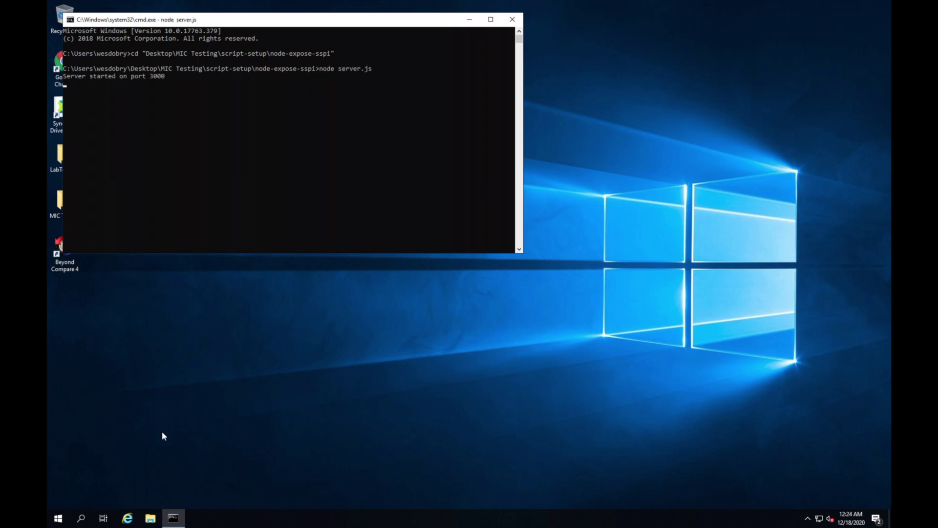
# Step: Switch to the IGEL desktop, open a Local Terminal and log in as user
pyautogui.hotkey('ctrl', 'alt', 'End')
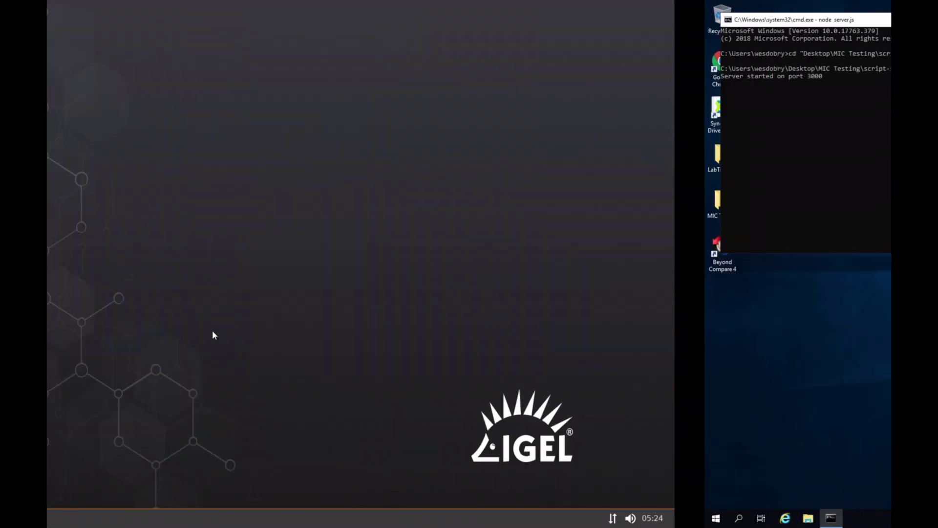
pyautogui.rightClick(269, 214)
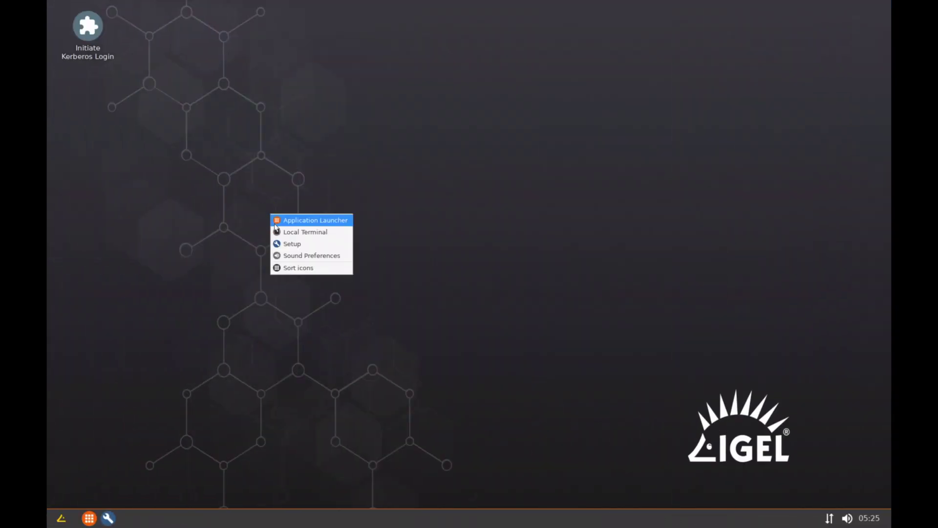
pyautogui.click(280, 231)
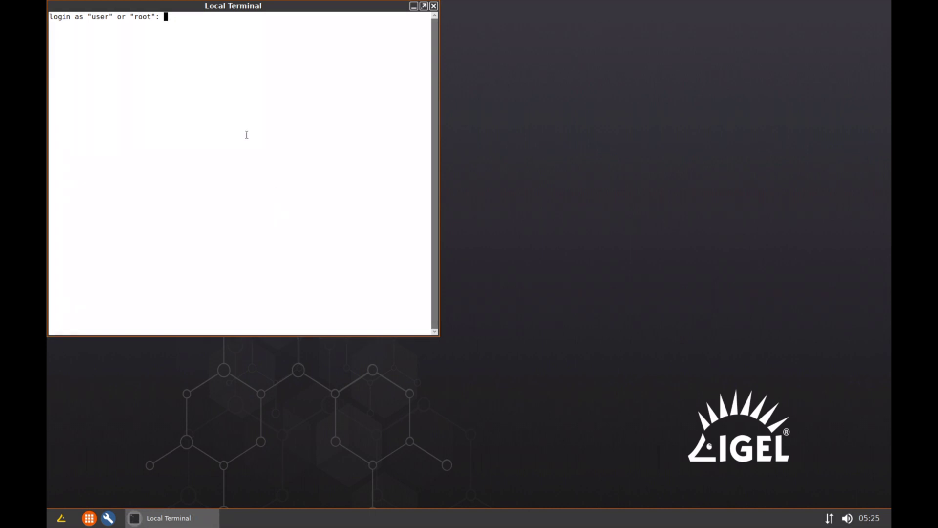
pyautogui.moveTo(168, 7); pyautogui.dragTo(287, 111)
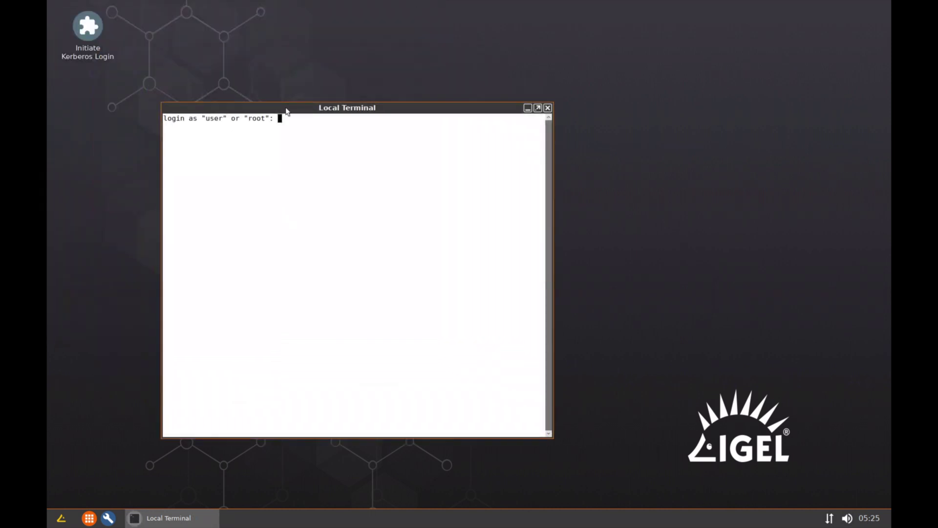
pyautogui.write('user')
pyautogui.press('Return')
pyautogui.write('chromiu')
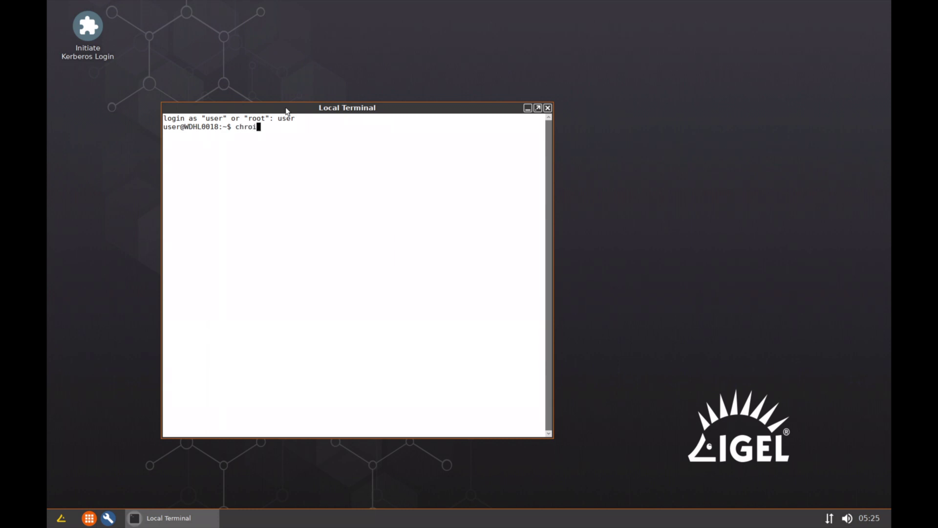
pyautogui.press('Tab')
pyautogui.write('http://micserve')
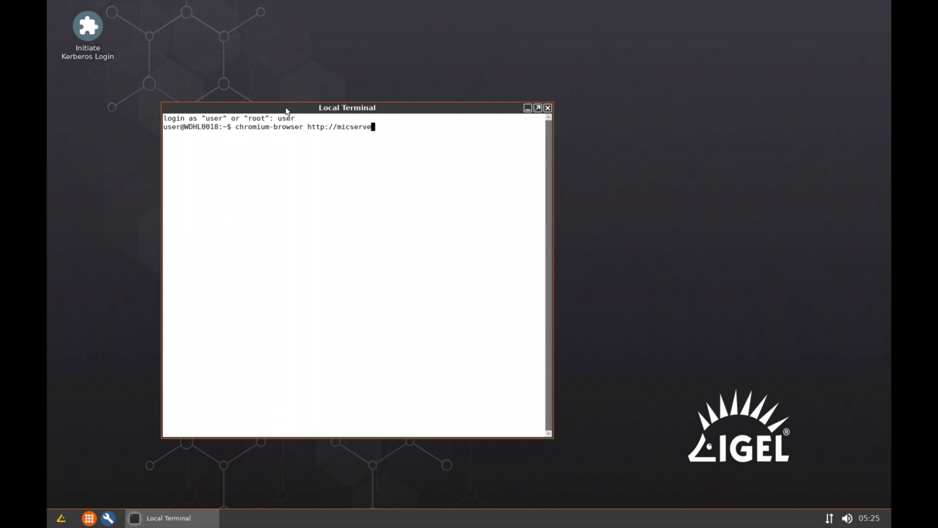
pyautogui.write('r.lab.wesdobry.com:3000')
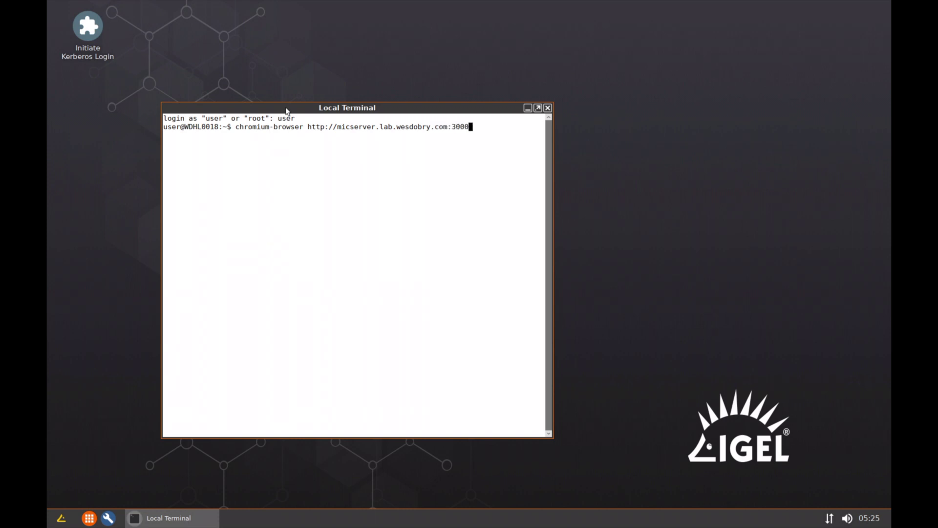
pyautogui.press('Return')
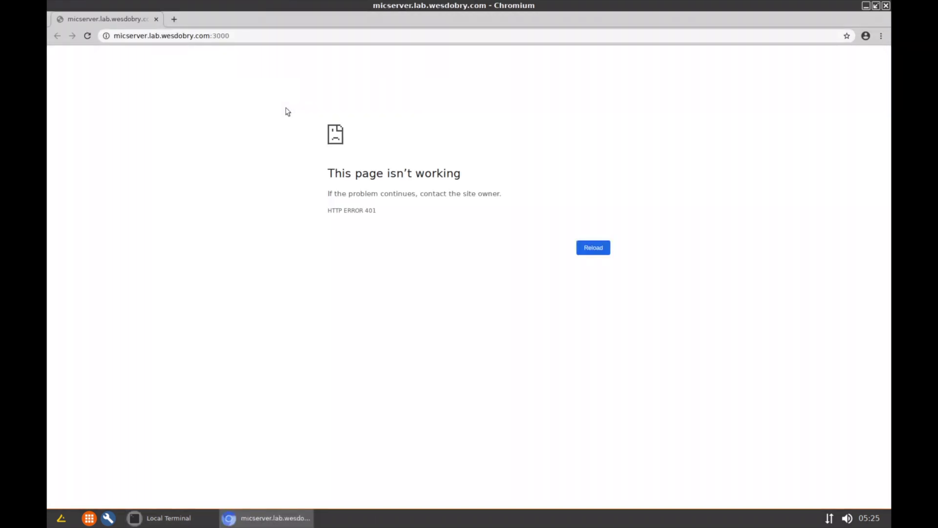
pyautogui.moveTo(377, 210); pyautogui.dragTo(328, 214)
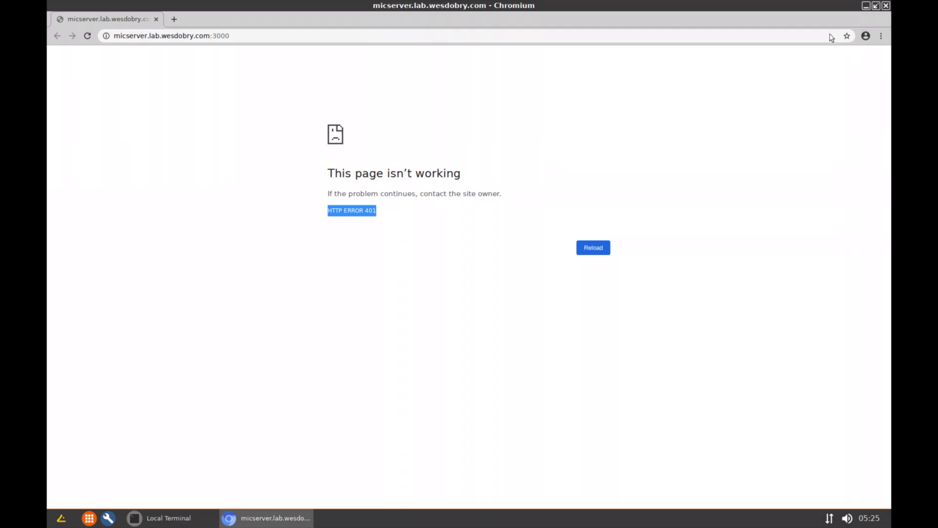
pyautogui.click(886, 6)
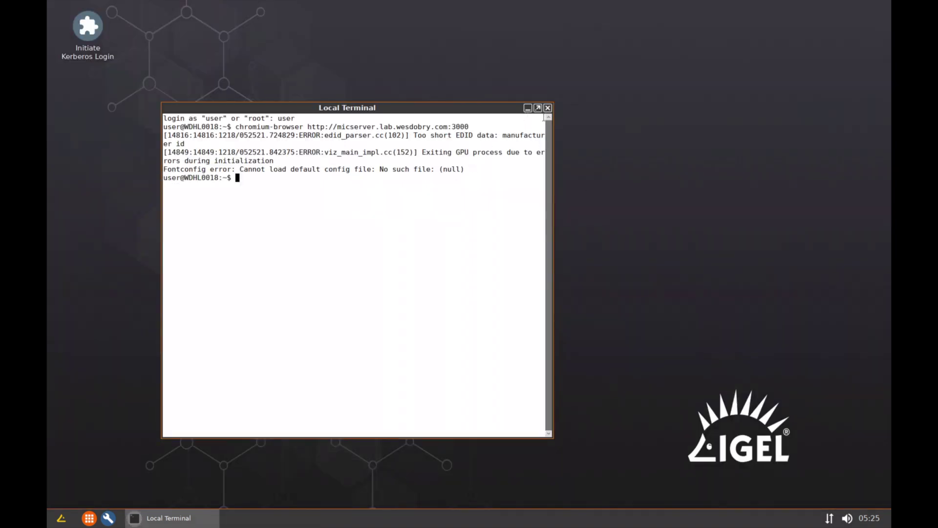
# Step: Close the Local Terminal, confirming Close Window despite the running process
pyautogui.click(548, 108)
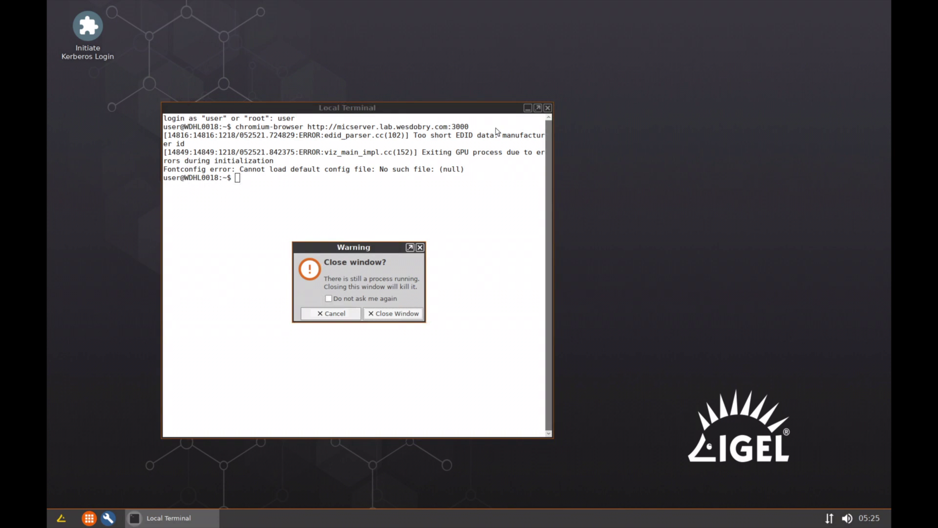
pyautogui.click(381, 317)
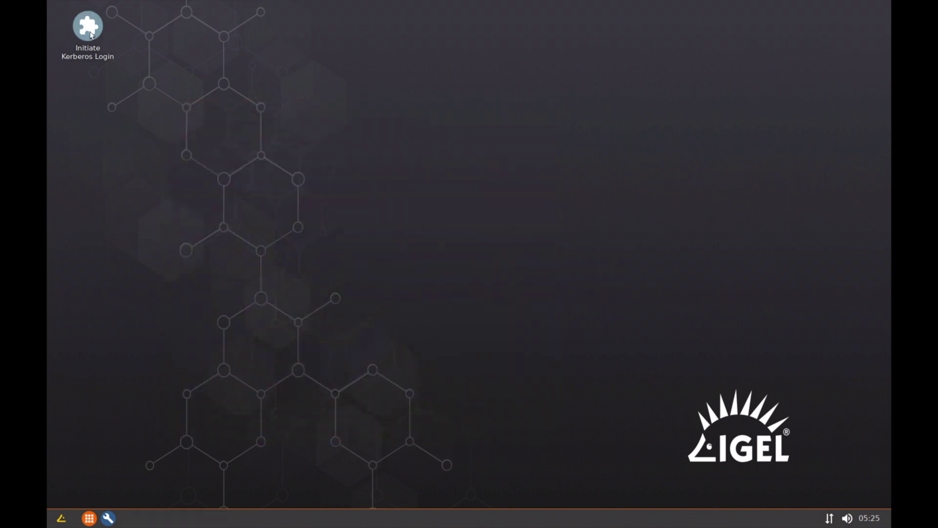